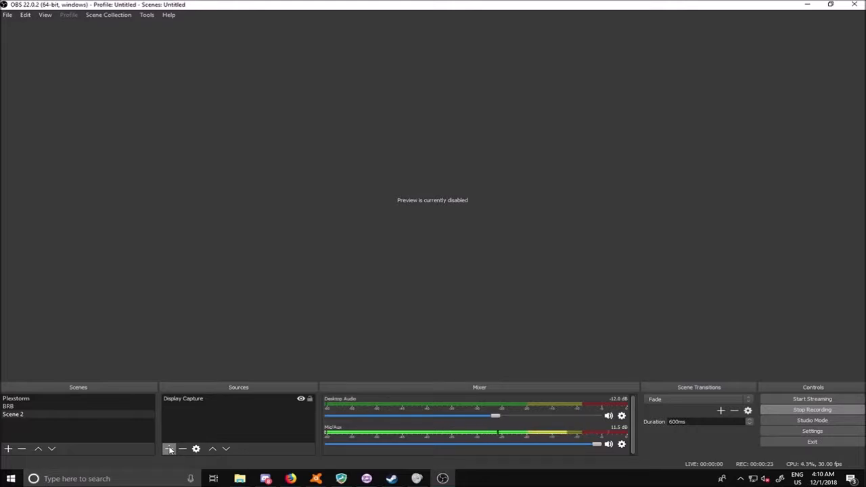
Step: Add a new browser source named Plexchat to Scene 2
left_click(169, 449)
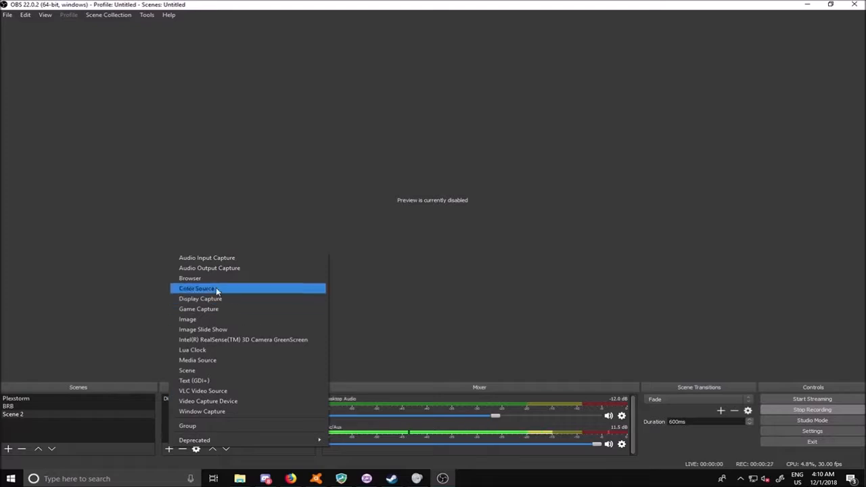
left_click(245, 285)
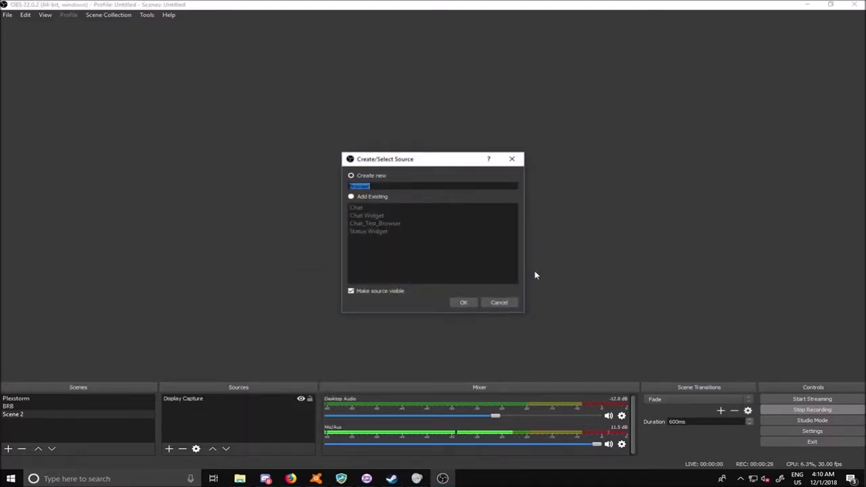
key("BackSpace")
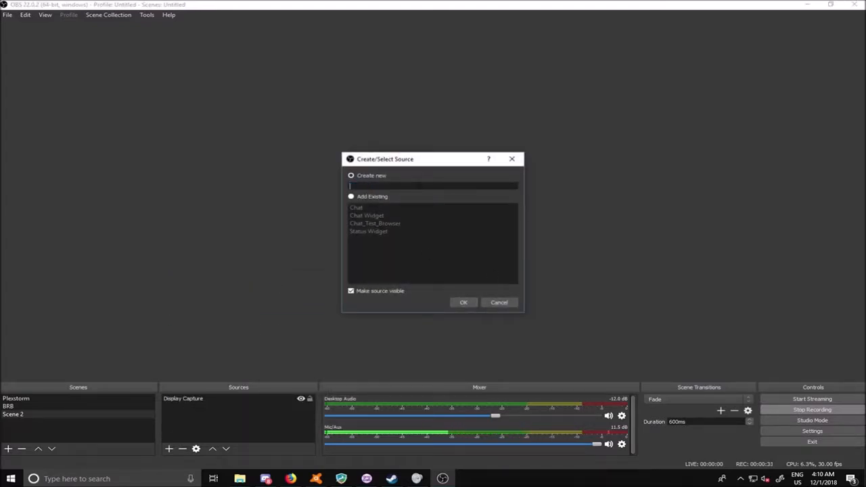
type("Plexchat")
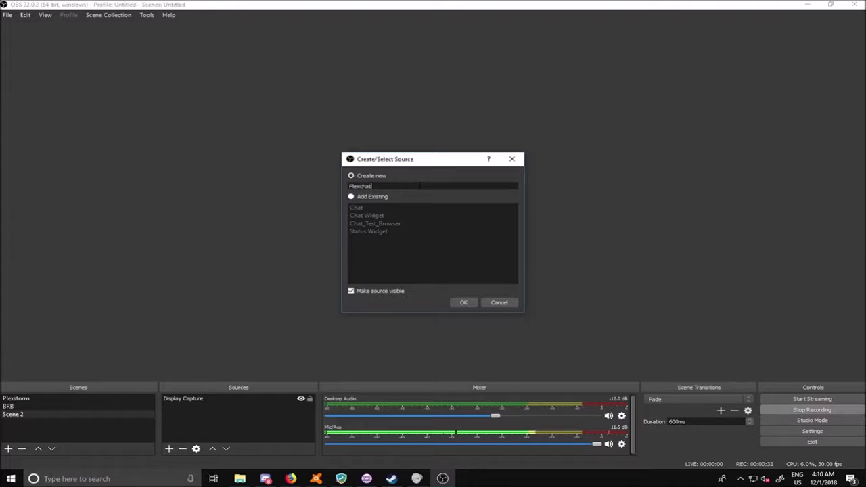
key("Return")
Step: Replace the browser source's URL with the address of the Plexstorm channel page open in Firefox
left_click_drag(351, 275, 289, 275)
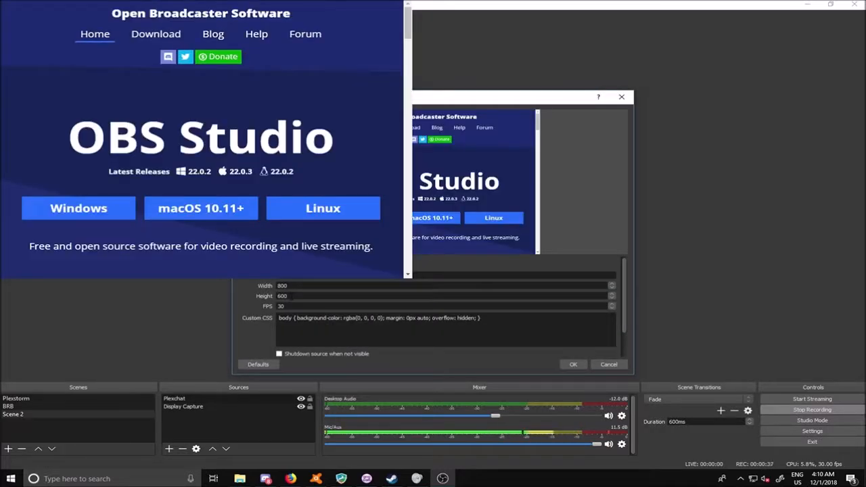
mouse_move(290, 478)
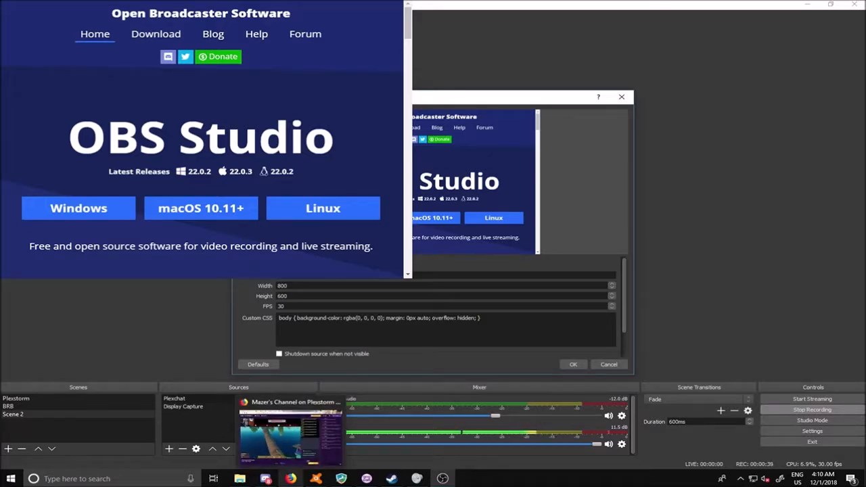
left_click(284, 431)
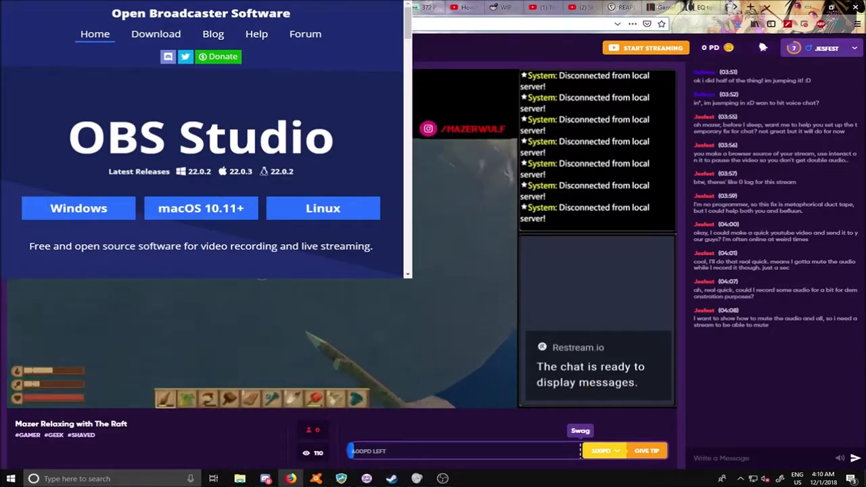
left_click(293, 479)
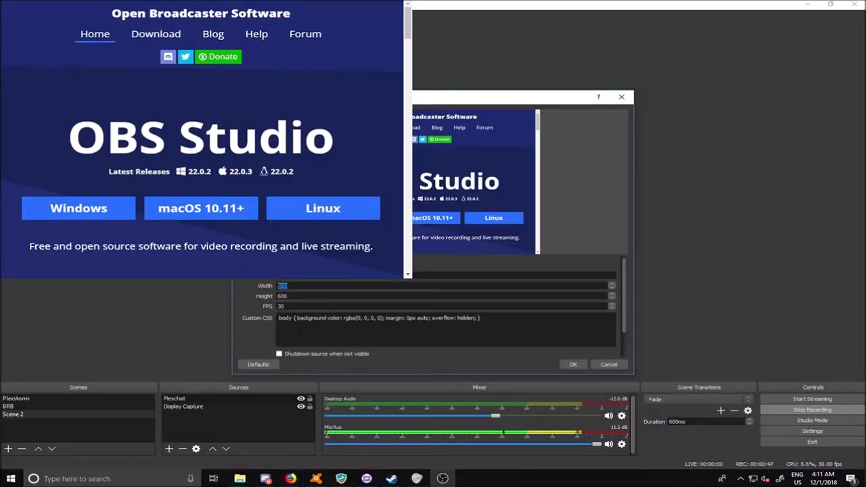
Step: Set the browser source's width to 993, height to 500 and FPS to 1, and confirm its properties
type("993")
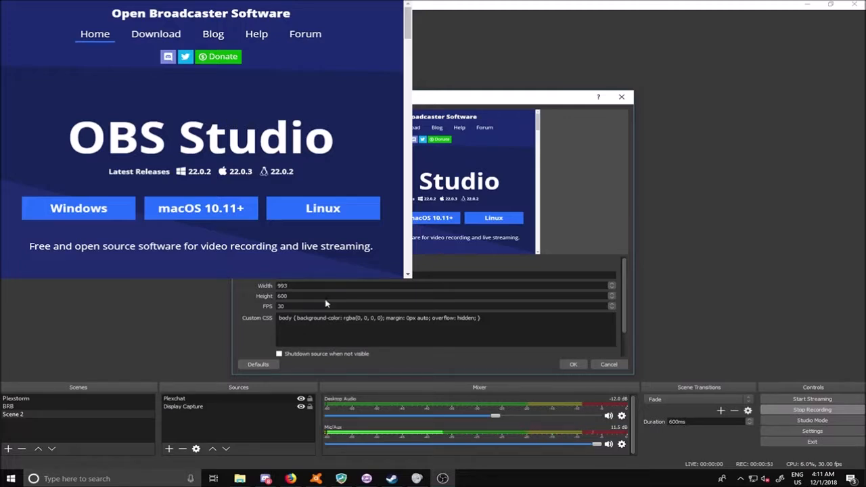
key("Tab")
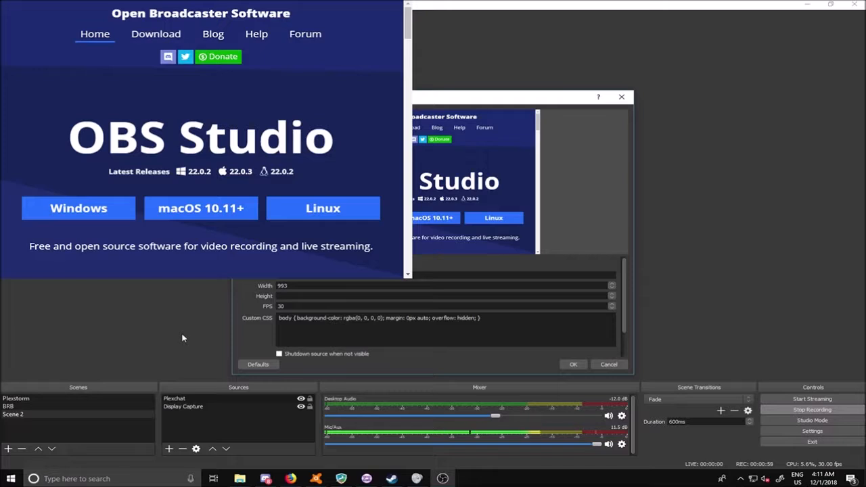
type("300")
left_click_drag(301, 308, 194, 304)
key("BackSpace")
type("1")
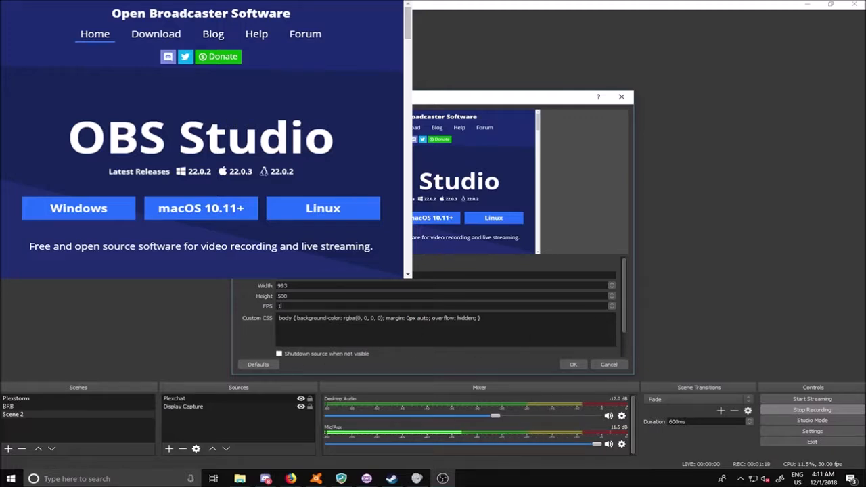
scroll(625, 329, "down", 1)
scroll(626, 323, "up", 1)
scroll(626, 324, "down", 1)
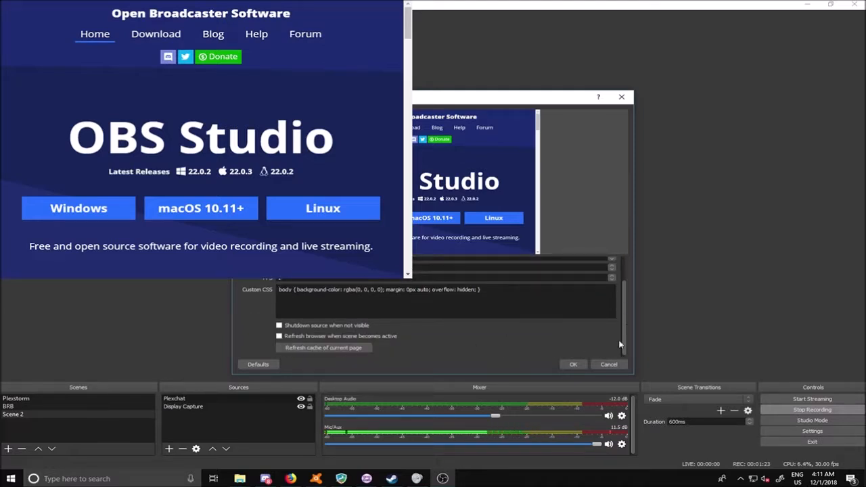
scroll(626, 336, "up", 1)
scroll(625, 338, "down", 1)
scroll(619, 327, "up", 1)
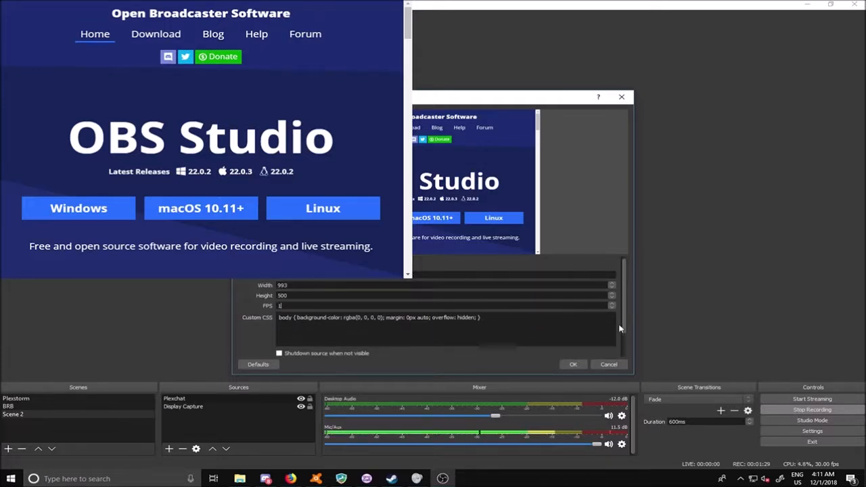
left_click(577, 366)
Step: Enable the preview and pause the stream video inside the Plexchat source by interacting with its page
right_click(478, 157)
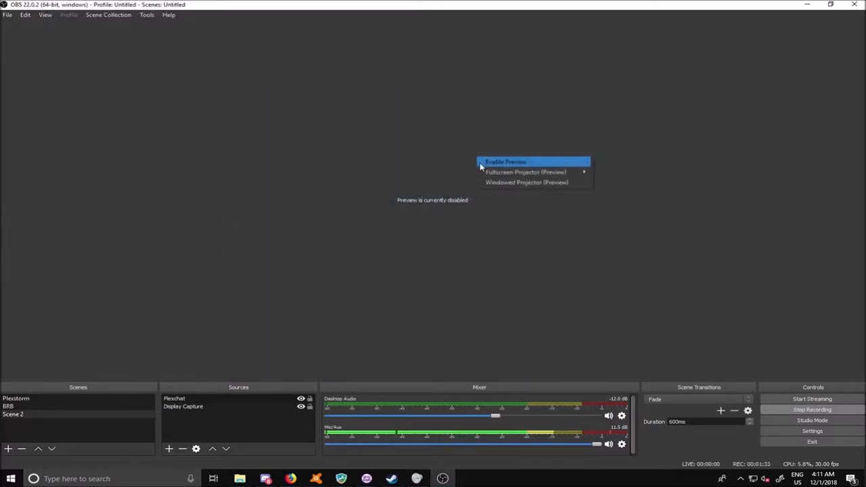
left_click(532, 163)
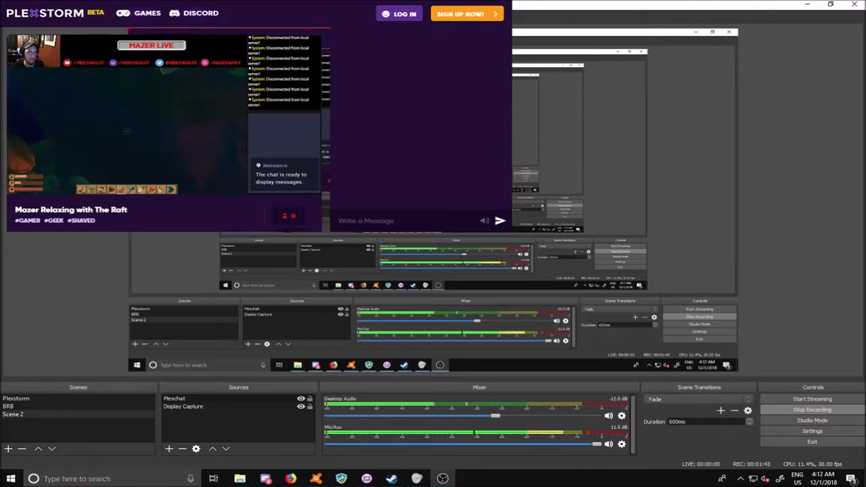
right_click(412, 139)
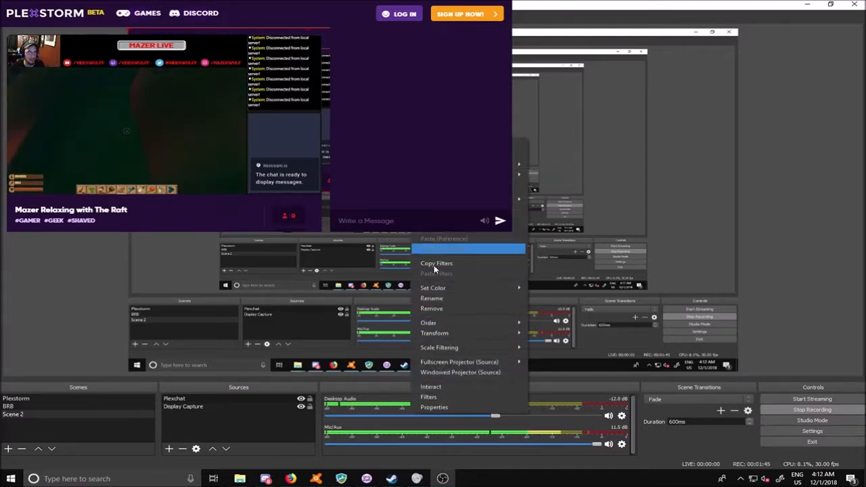
left_click(450, 386)
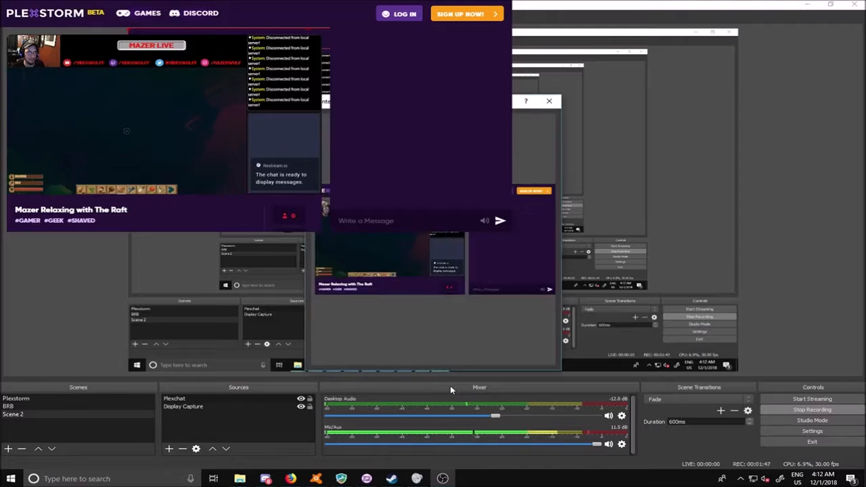
left_click(323, 271)
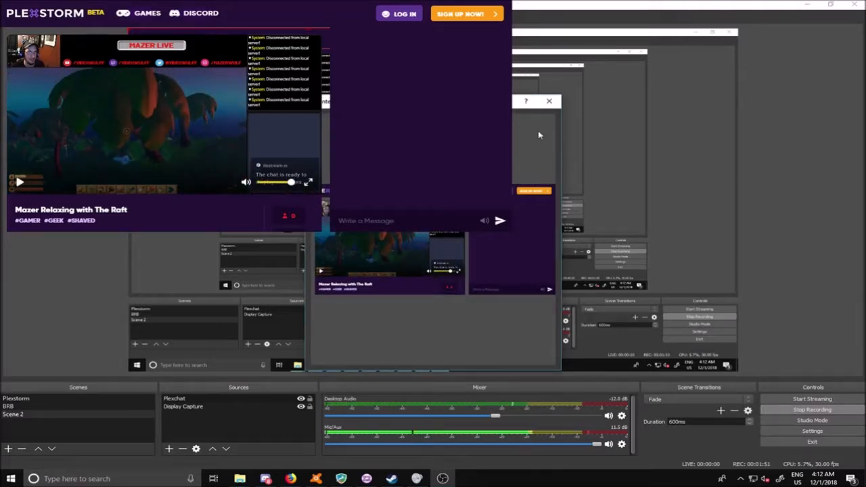
left_click(550, 101)
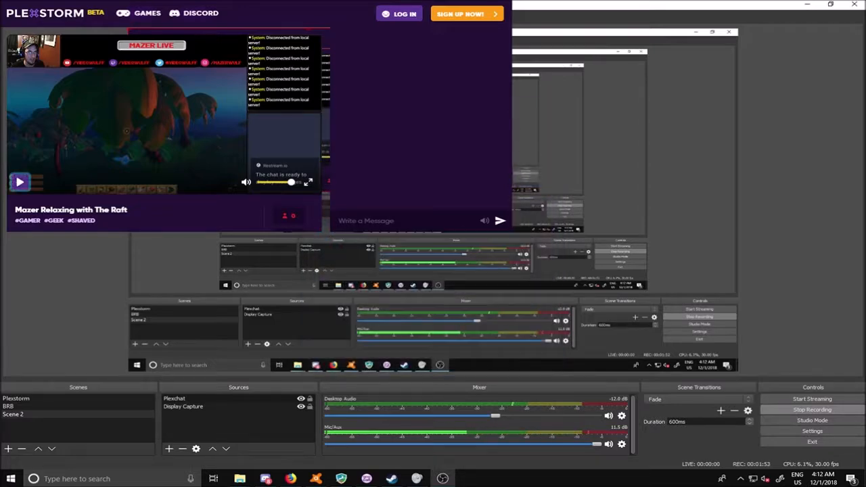
Step: Add a Crop/Pad filter with its default name to the Plexchat source
right_click(386, 230)
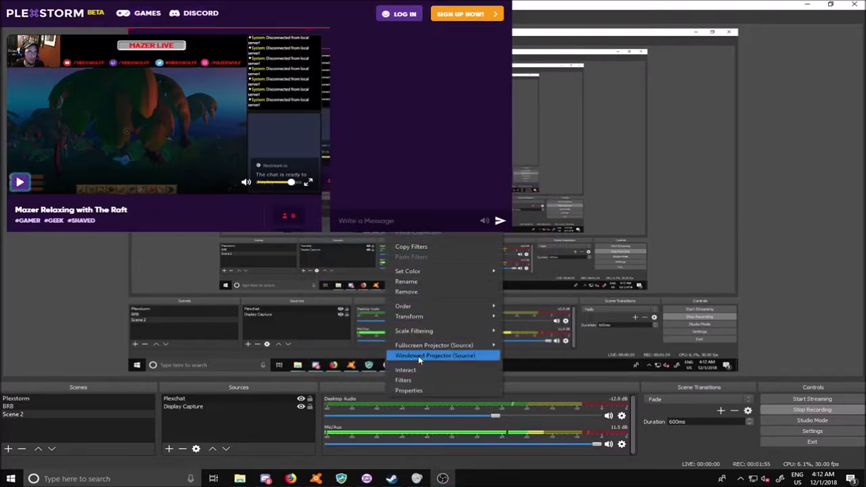
left_click(406, 380)
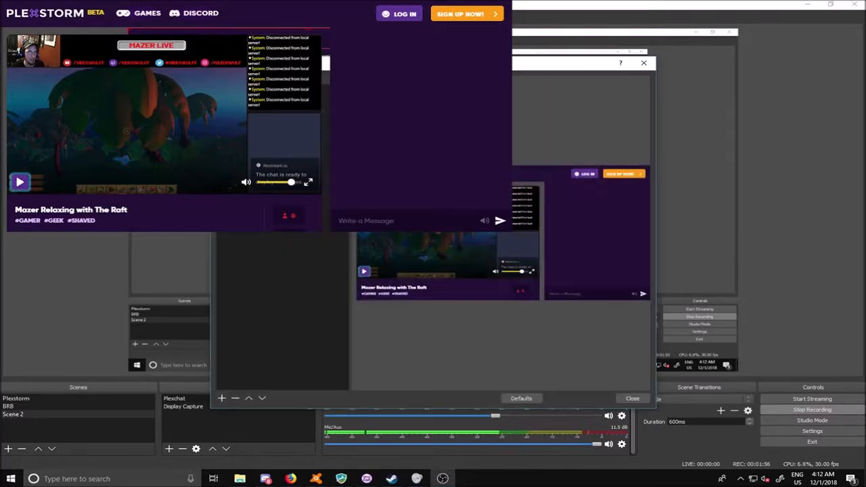
left_click(222, 399)
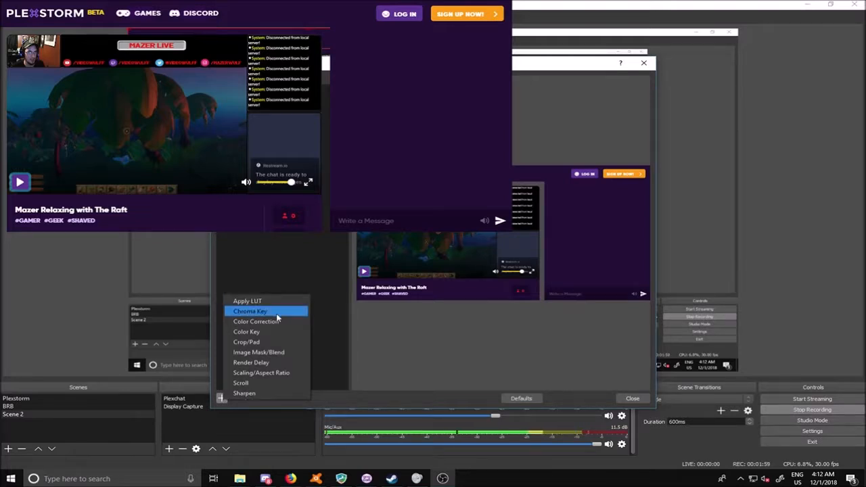
left_click(271, 342)
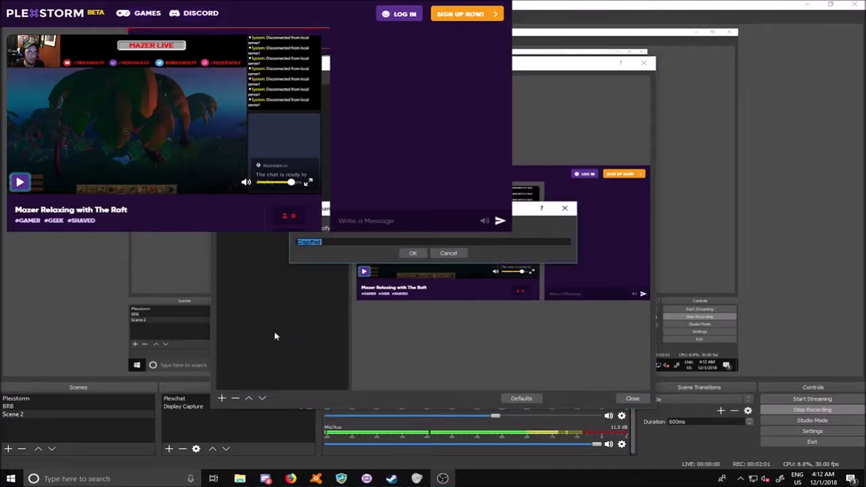
left_click(411, 253)
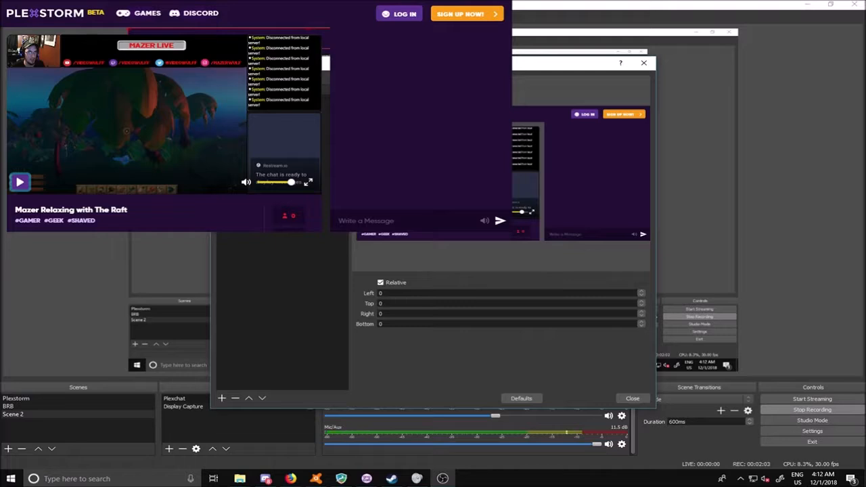
Step: Crop the Plexchat source by 641 on the left, 75 at the top and 50 at the bottom, isolating the chat area
scroll(403, 293, "down", 20)
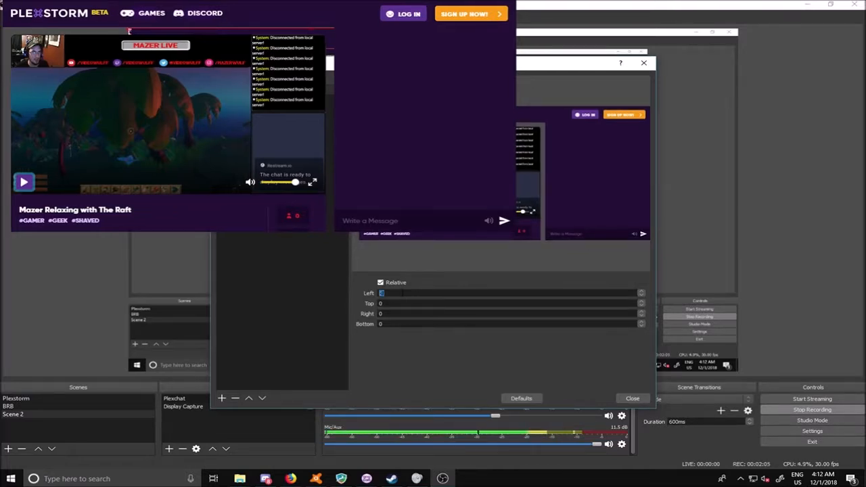
key("BackSpace")
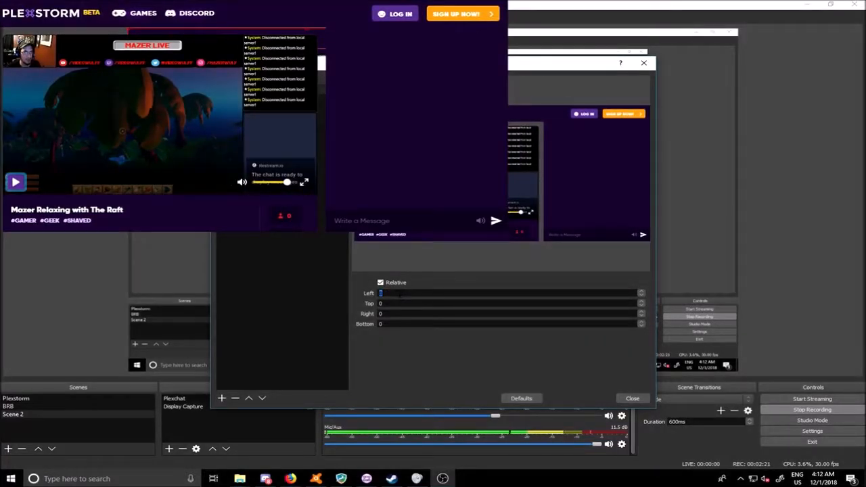
type("6")
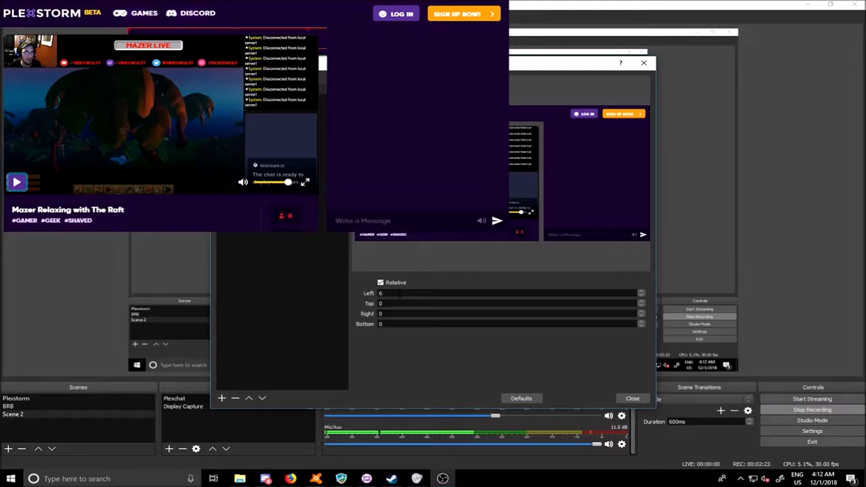
type("35")
scroll(399, 293, "up", 20)
scroll(399, 293, "down", 8)
scroll(399, 293, "up", 10)
left_click(409, 303)
type("75")
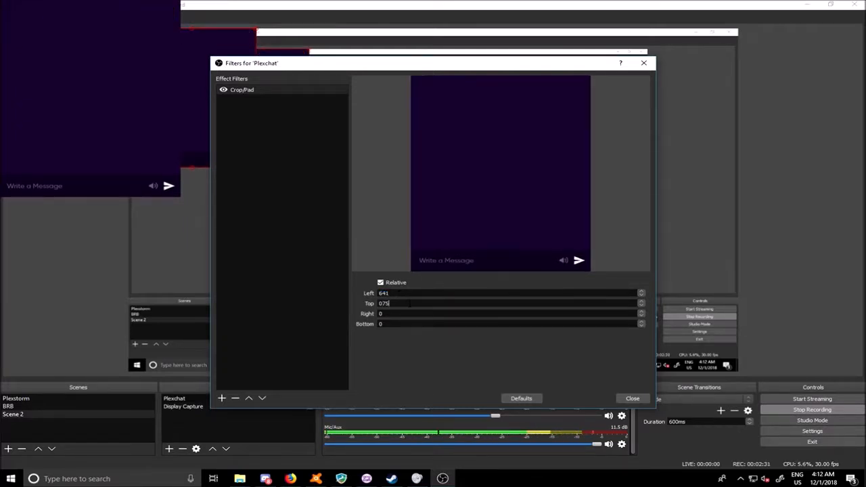
left_click(416, 314)
type("50")
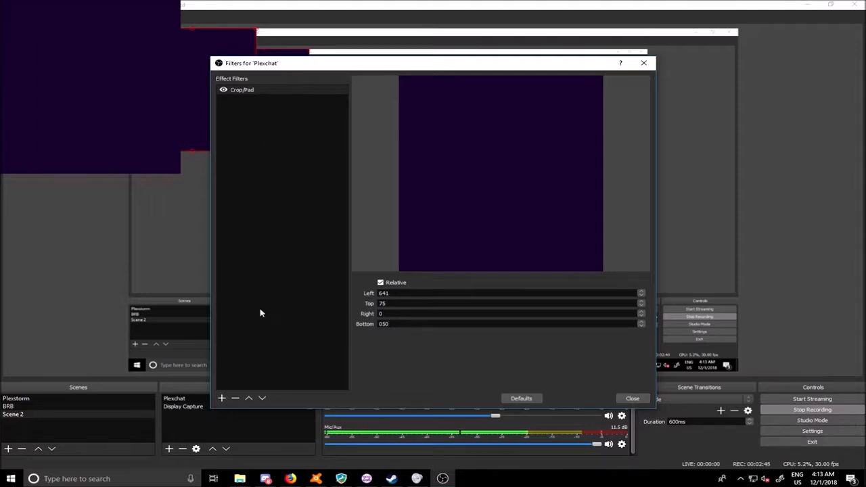
Step: Add a Chroma Key filter to Plexchat and lower its opacity until the chat background is semi-transparent
left_click(225, 398)
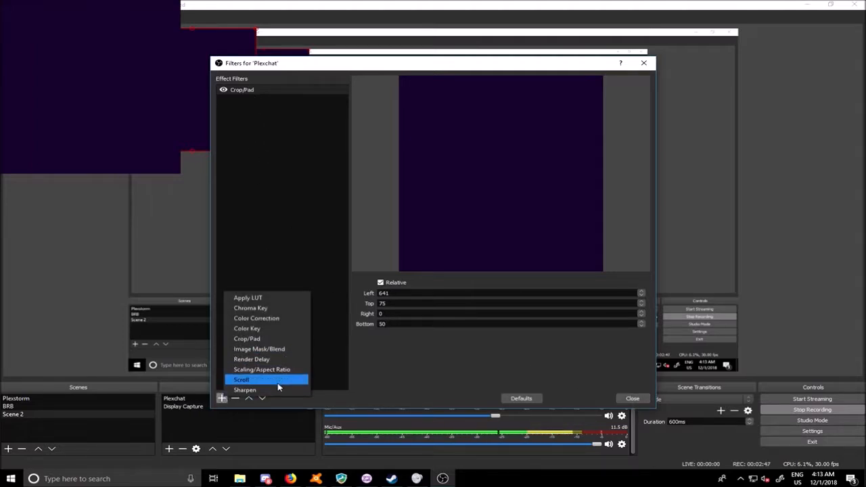
left_click(273, 308)
left_click(412, 253)
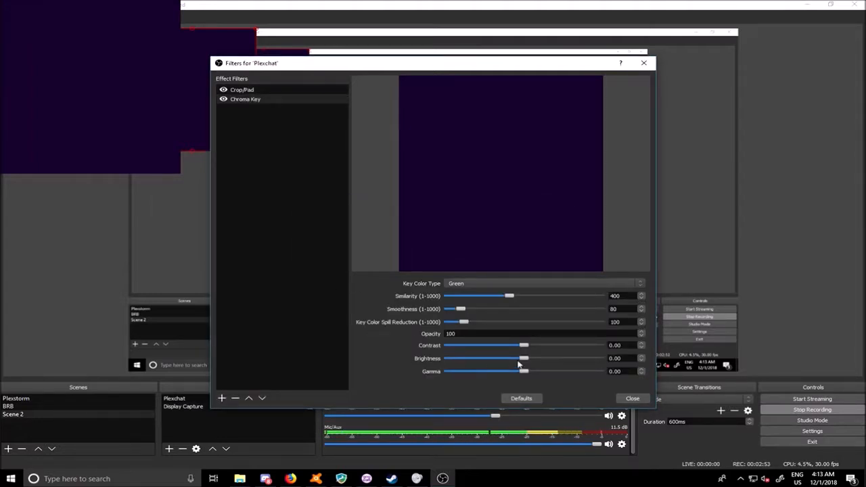
scroll(617, 336, "down", 15)
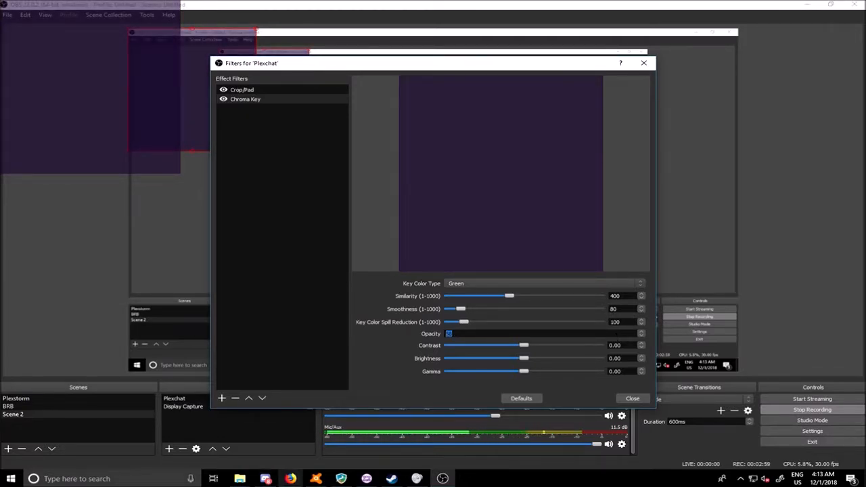
Step: Switch to Firefox, send the message "test" in the Plexstorm chat, and return to the OBS filters
left_click(290, 478)
left_click(727, 458)
type("test")
key("Return")
left_click(443, 479)
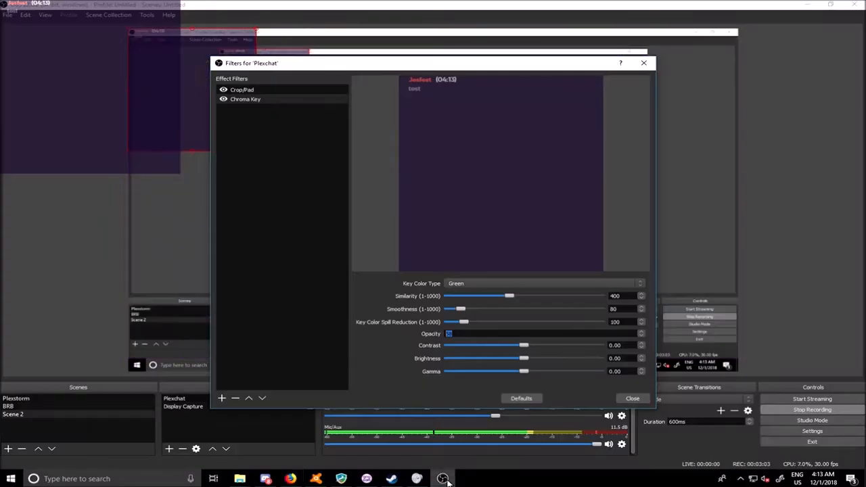
Step: Raise the Chroma Key opacity to near full, then reduce it slightly, to balance chat text and background
scroll(469, 333, "up", 20)
scroll(469, 334, "up", 14)
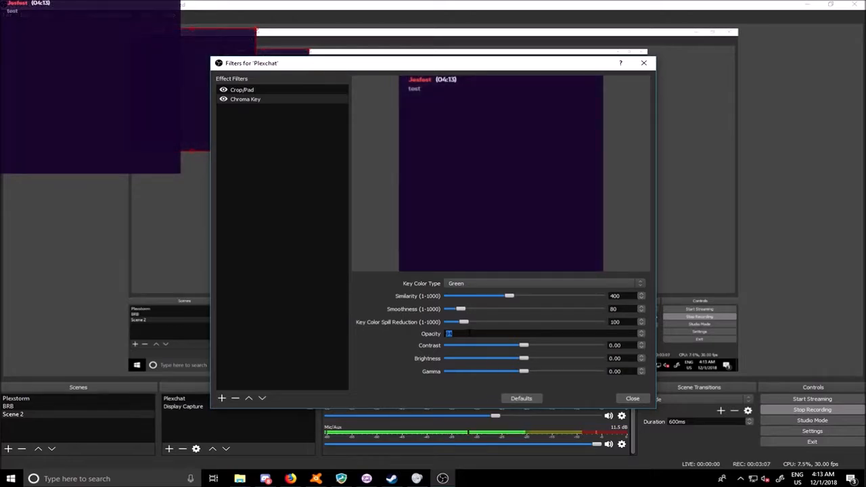
scroll(470, 334, "down", 17)
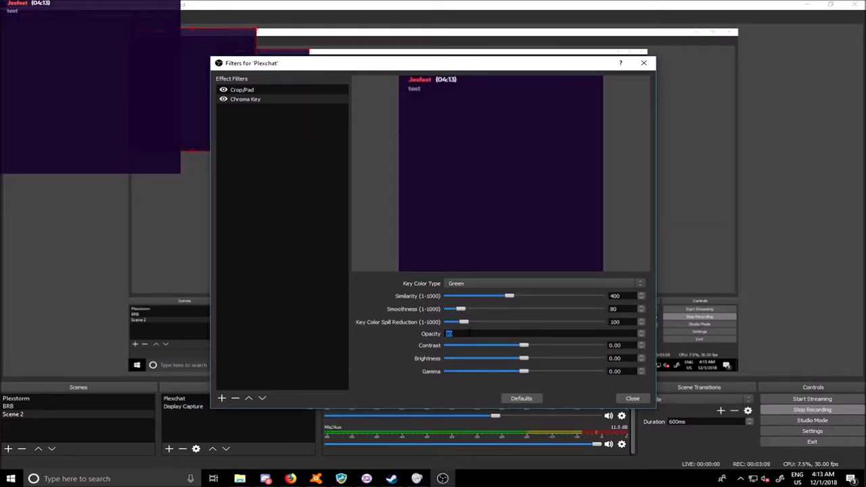
Step: Raise the Chroma Key opacity to 100 and set the key color type to Custom
scroll(470, 334, "up", 5)
scroll(469, 333, "up", 10)
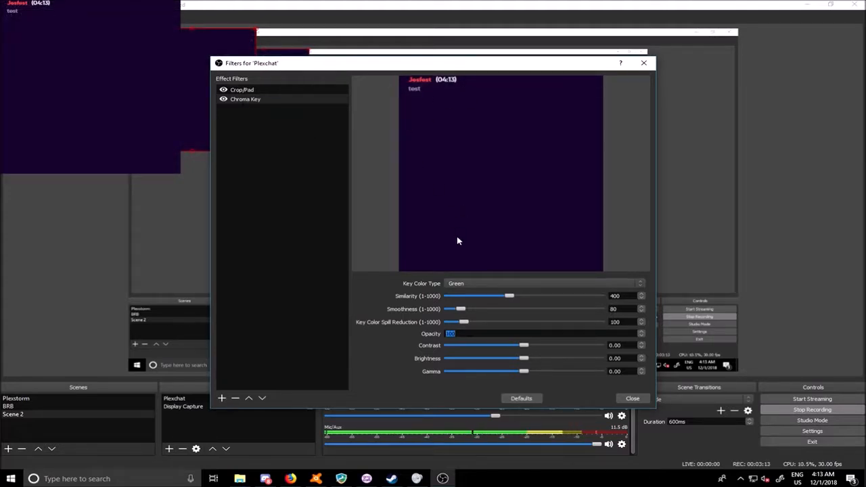
left_click(466, 284)
left_click(459, 310)
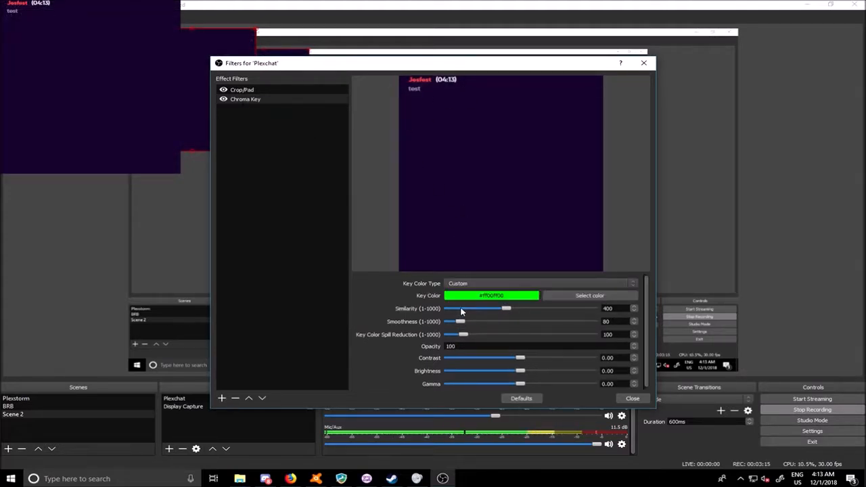
Step: Sample the dark purple chat background from the filter preview as the key color, #231137, and accept it
left_click(582, 296)
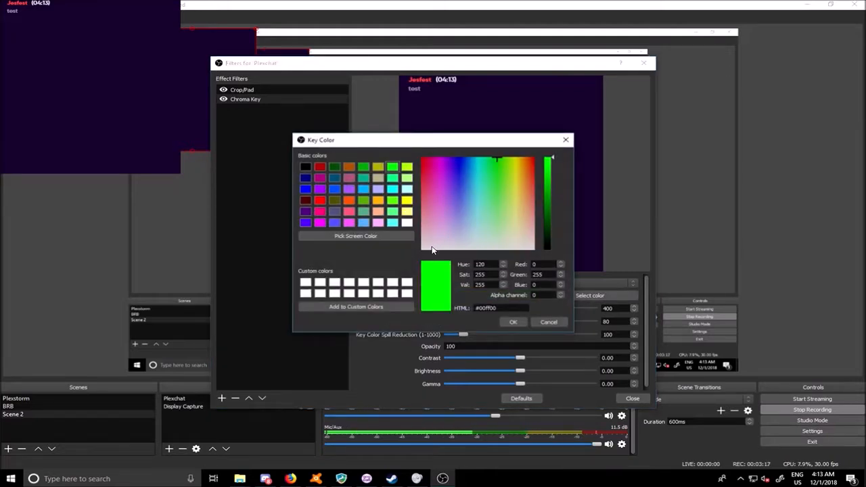
left_click(380, 236)
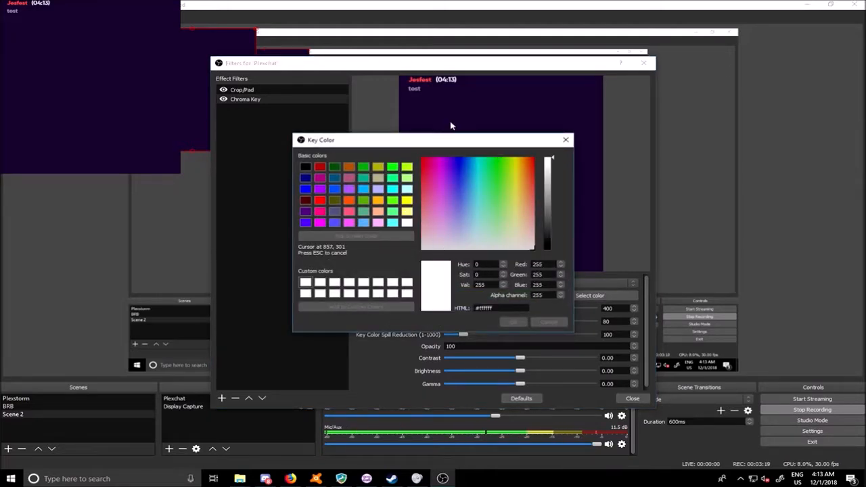
left_click(545, 115)
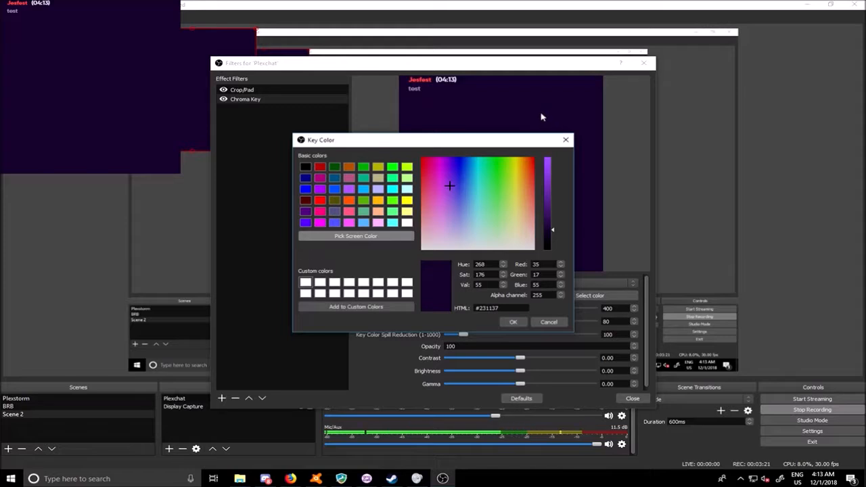
left_click(513, 322)
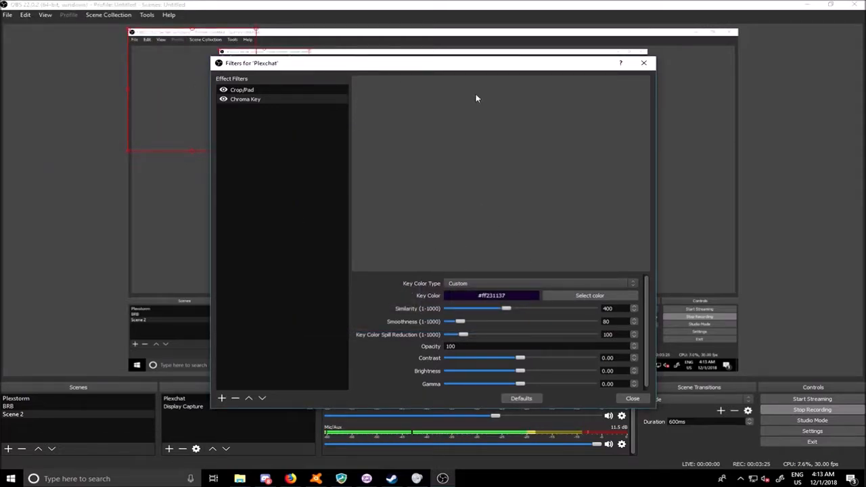
Step: Set the Chroma Key similarity and smoothness to 1 and key color spill reduction to 159, closing the filters
left_click_drag(506, 310, 386, 327)
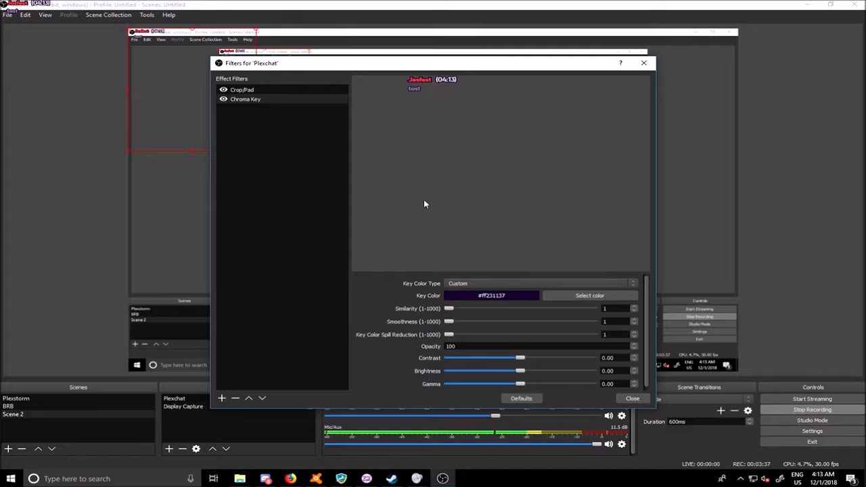
left_click_drag(449, 335, 472, 337)
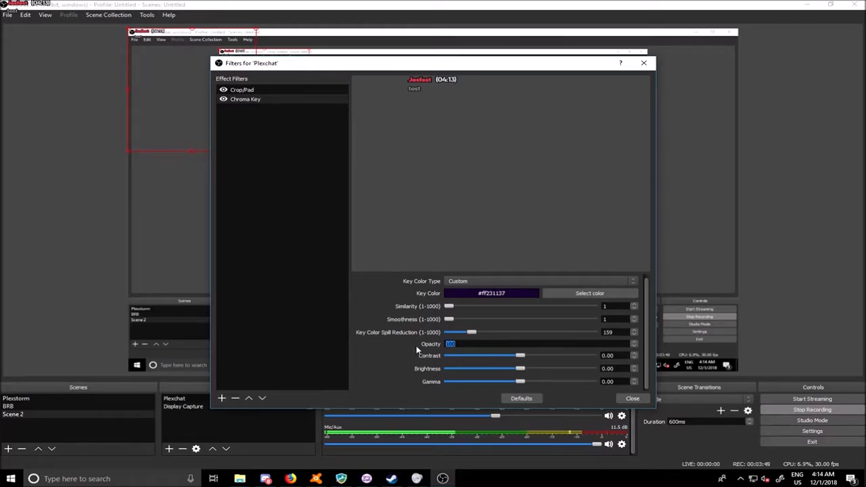
left_click(629, 399)
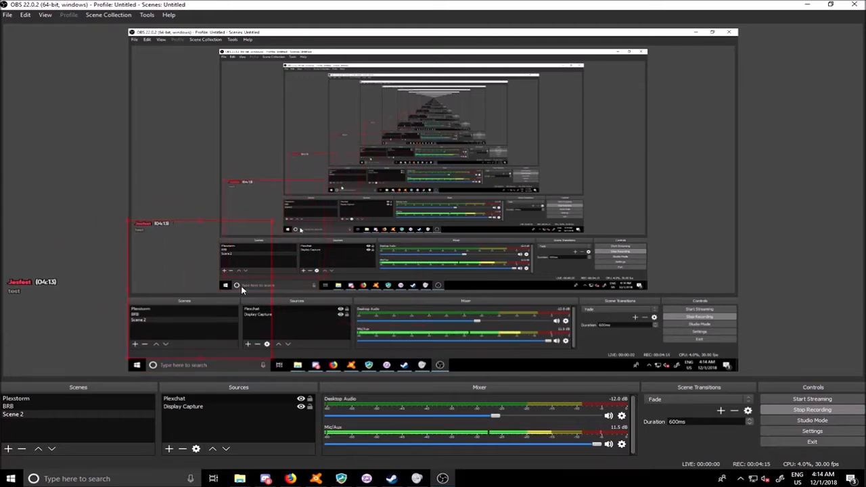
left_click(179, 401)
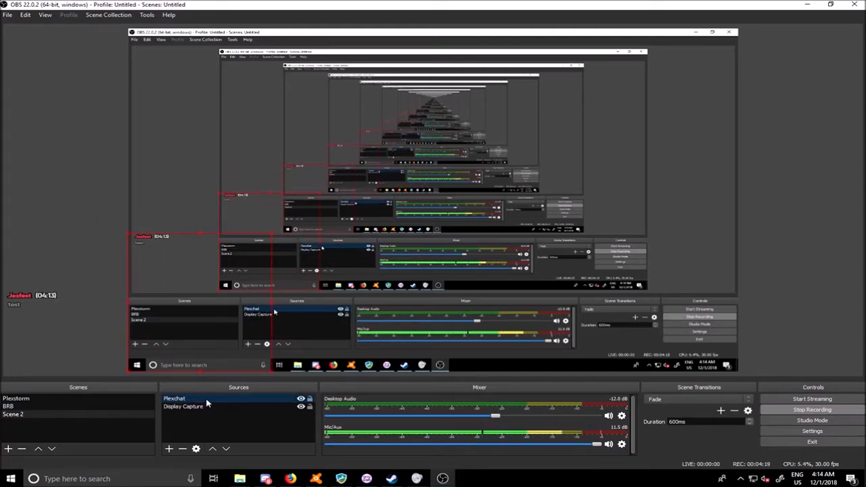
double_click(207, 400)
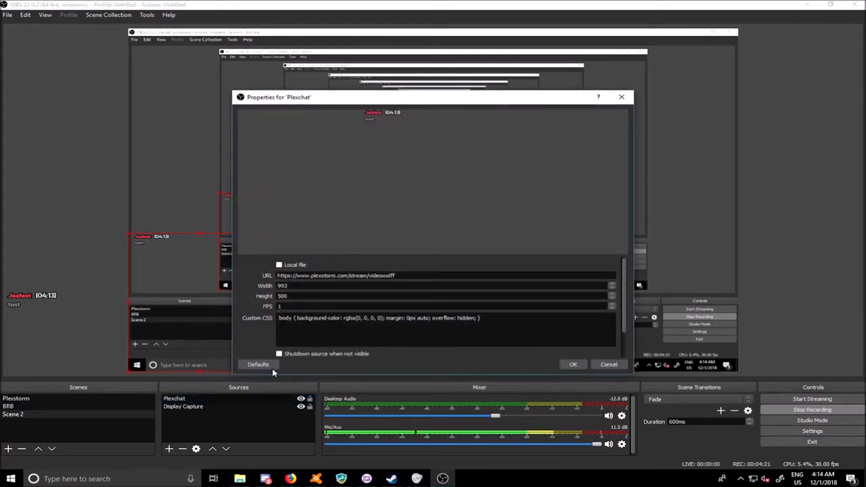
left_click(609, 364)
Step: Reopen the Plexchat filters and toggle Crop/Pad off and on to compare the full page with the cropped chat, closing the filters at the end
right_click(272, 399)
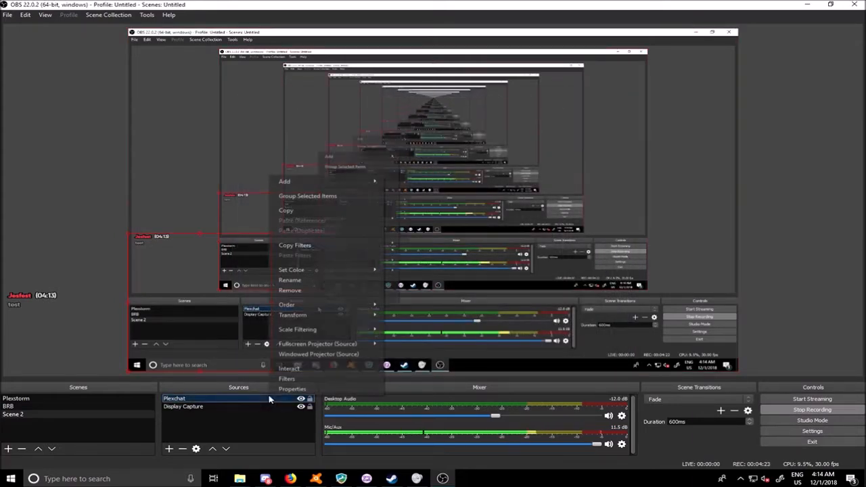
left_click(287, 379)
left_click_drag(315, 66, 285, 58)
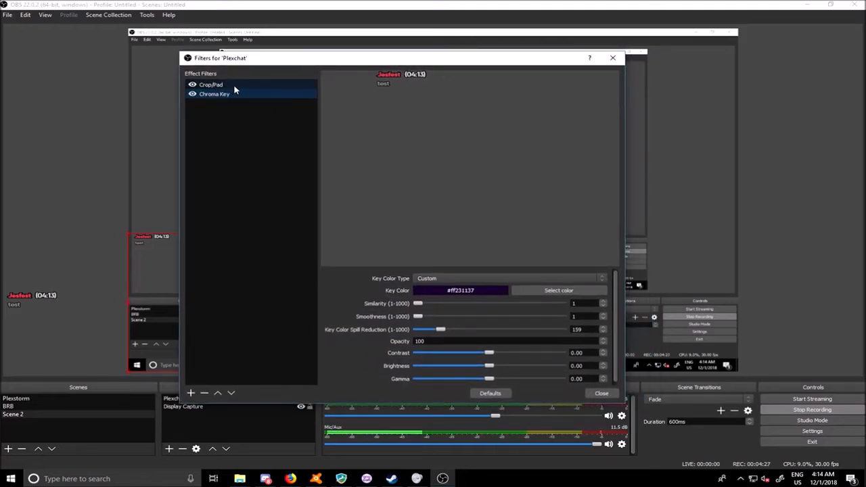
left_click(234, 86)
left_click(192, 84)
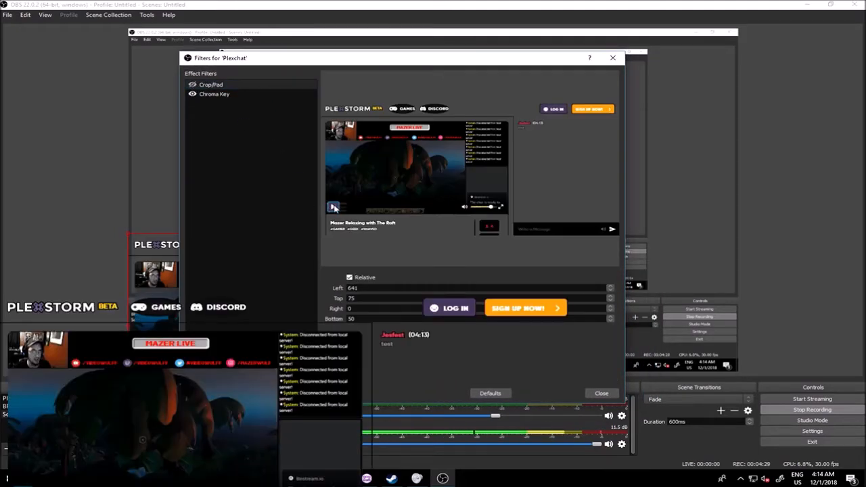
left_click(192, 84)
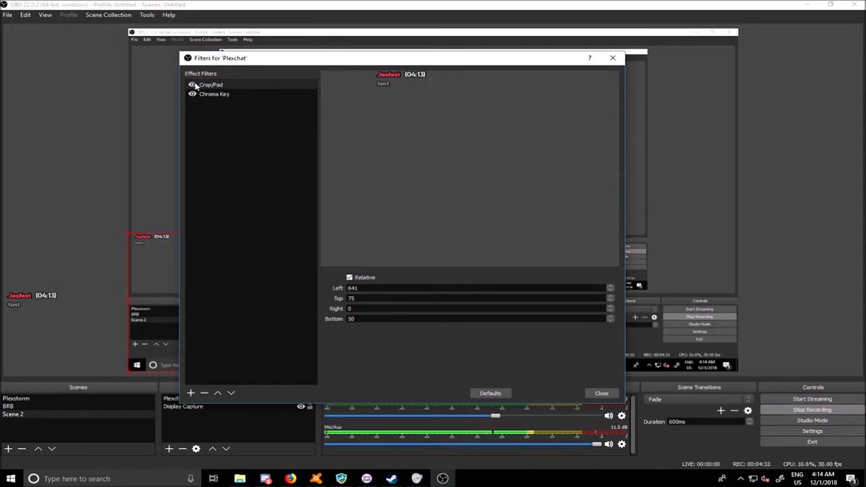
left_click_drag(227, 59, 326, 85)
left_click(292, 111)
left_click(292, 111)
left_click(292, 111)
left_click(292, 111)
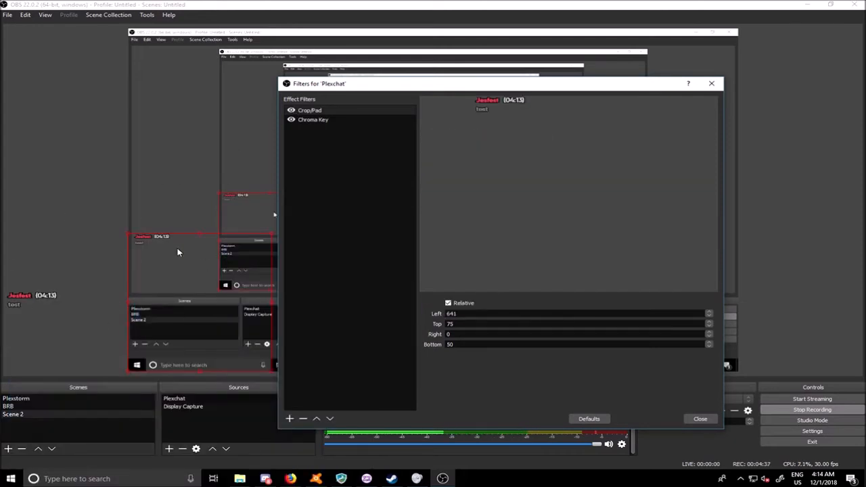
left_click(701, 418)
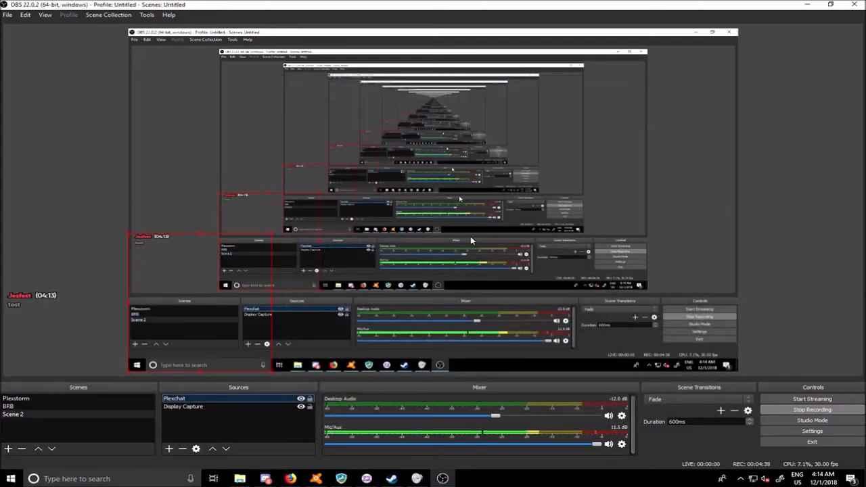